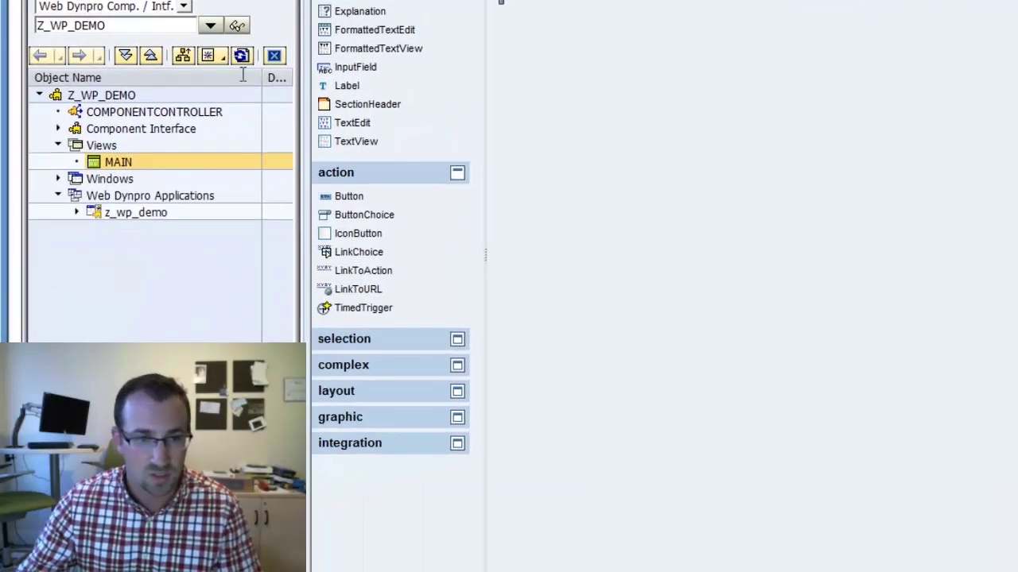
- Bring up the context menu for the z_wp_demo application in Web Dynpro Explorer
{"action": "right_click", "coordinate": [148, 215]}
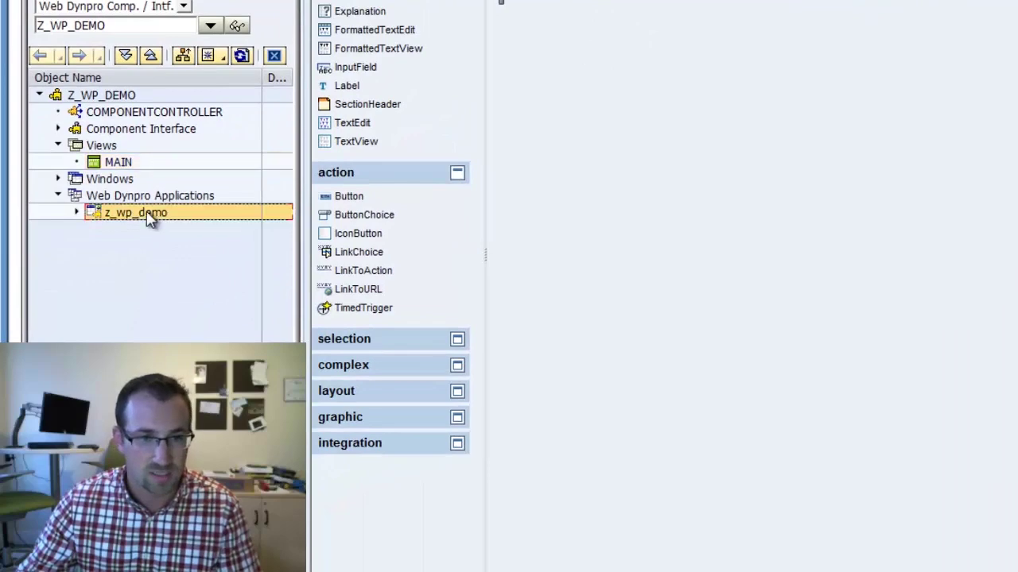
{"action": "left_click", "coordinate": [221, 333]}
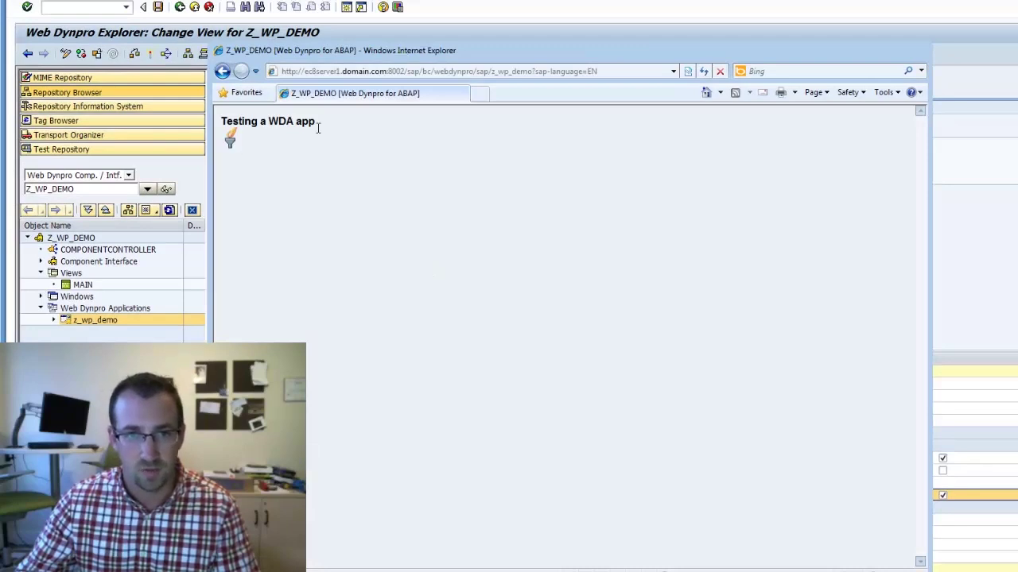
{"action": "left_click", "coordinate": [927, 54]}
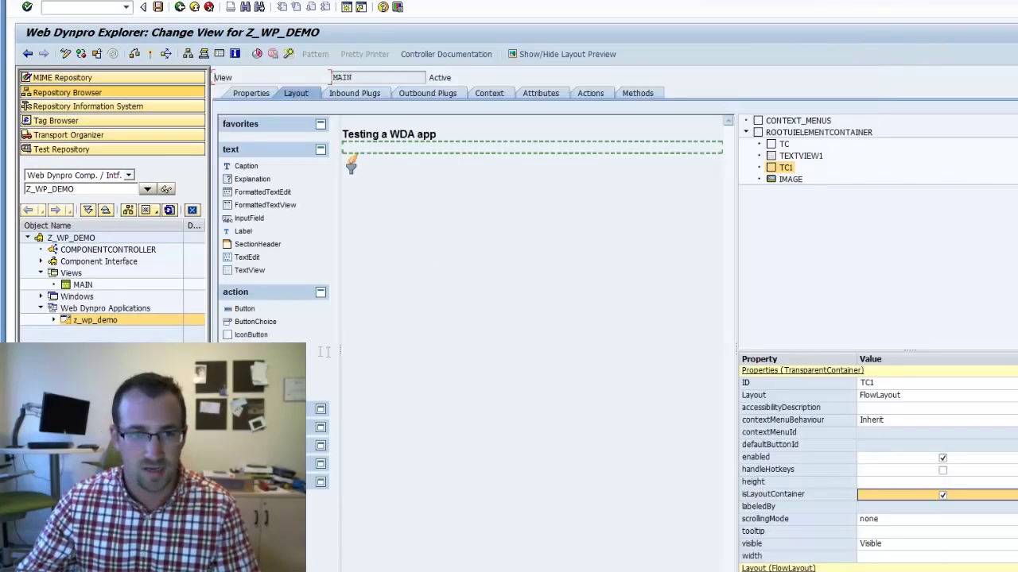
{"action": "right_click", "coordinate": [92, 321]}
{"action": "left_click", "coordinate": [90, 327]}
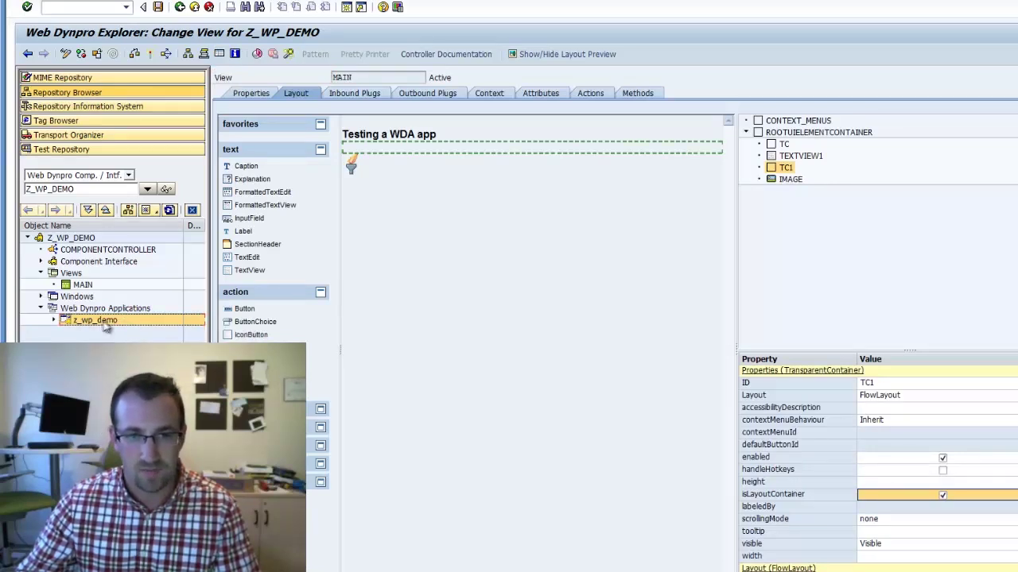
- Copy the component name Z_WP_DEMO from z_wp_demo's settings, then minimize SAP GUI
{"action": "double_click", "coordinate": [107, 326]}
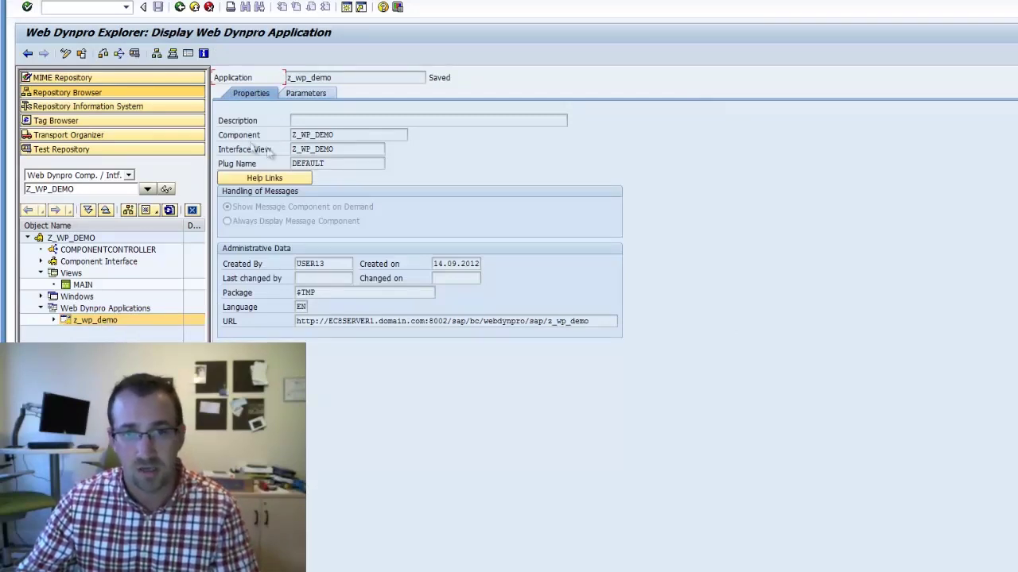
{"action": "left_click_drag", "start_coordinate": [357, 137], "coordinate": [247, 144]}
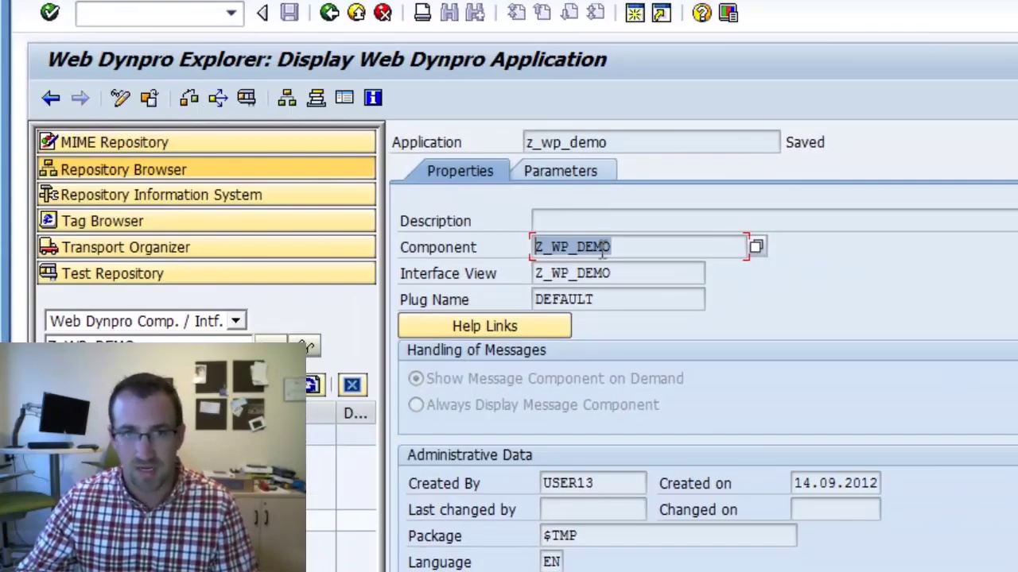
{"action": "key", "text": "Left"}
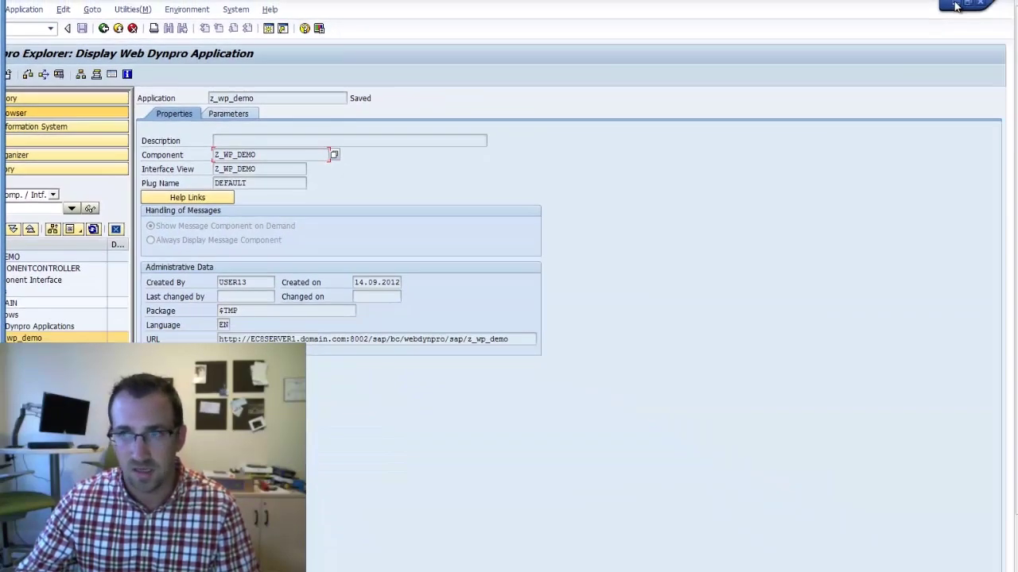
{"action": "left_click", "coordinate": [957, 6]}
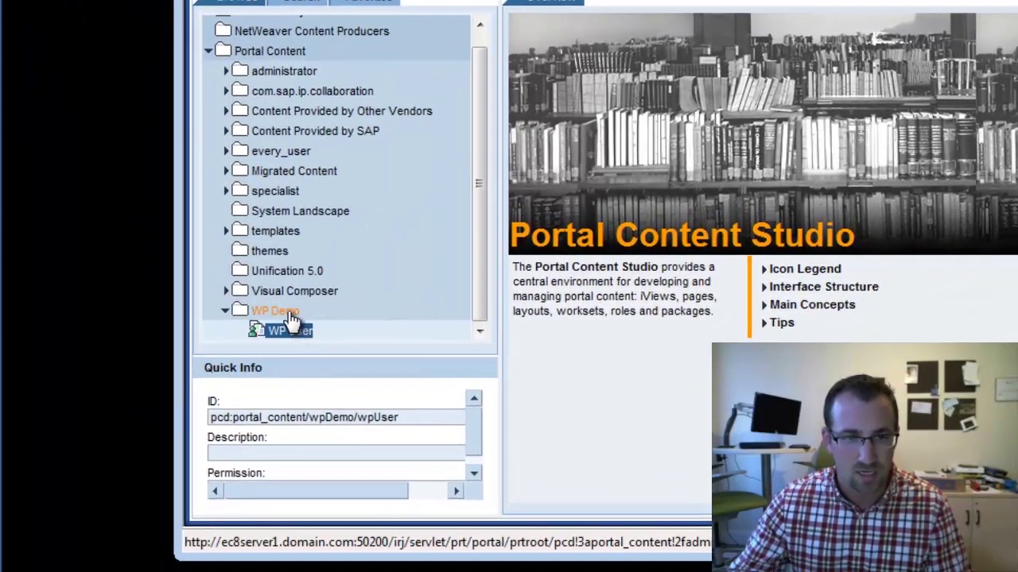
- Start a new iView in WP Demo based on a Web-Dynpro-ABAP-Anwendung and continue
{"action": "right_click", "coordinate": [292, 315]}
{"action": "mouse_move", "coordinate": [339, 325]}
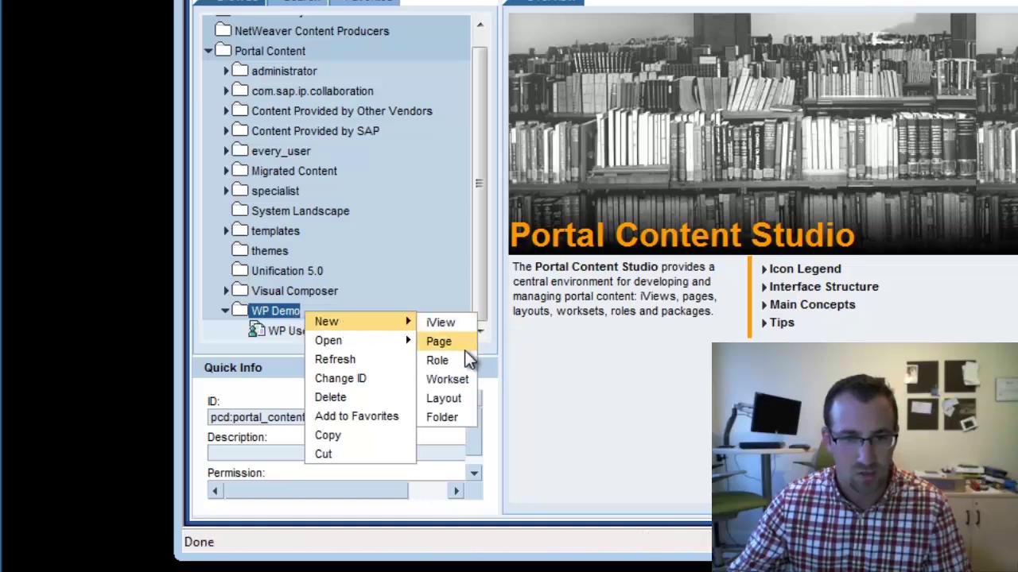
{"action": "left_click", "coordinate": [461, 324]}
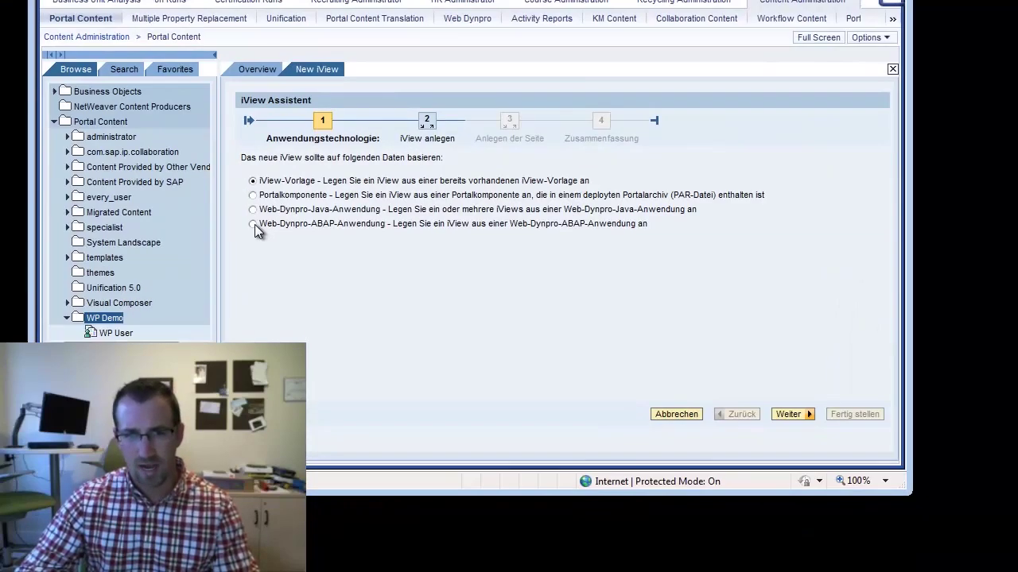
{"action": "left_click", "coordinate": [252, 225]}
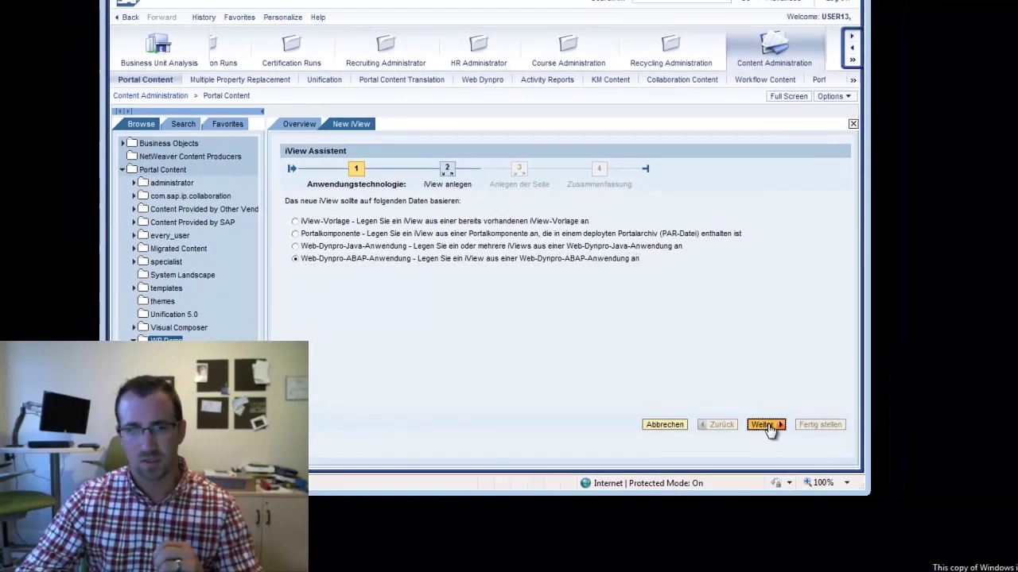
{"action": "left_click", "coordinate": [788, 415]}
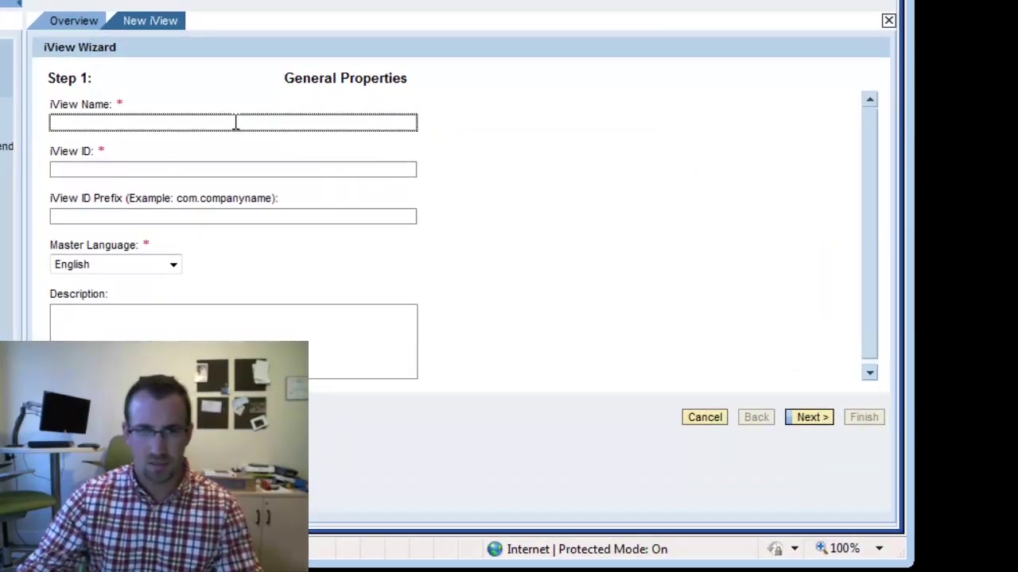
- Enter iView name 'Demo WDA' and ID 'demoWDA', then advance to the Web Dynpro parameters
{"action": "type", "text": "mop"}
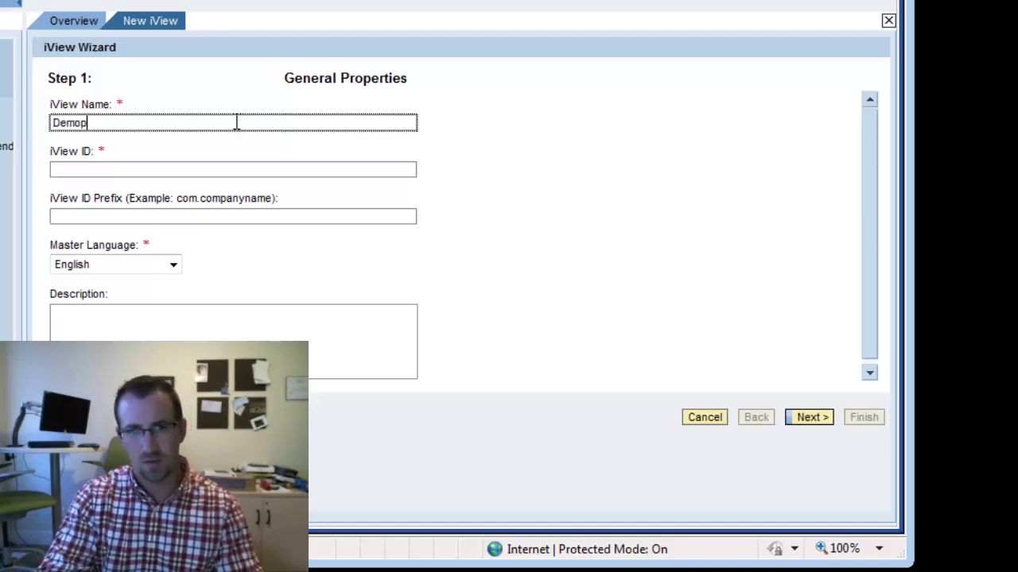
{"action": "key", "text": "Tab"}
{"action": "type", "text": "demoWDA"}
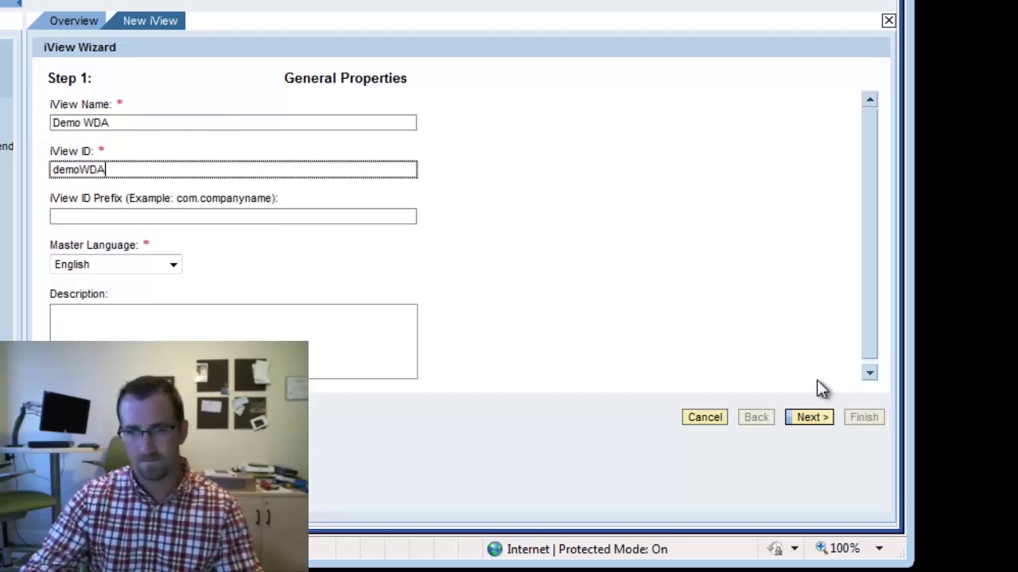
{"action": "left_click", "coordinate": [817, 419]}
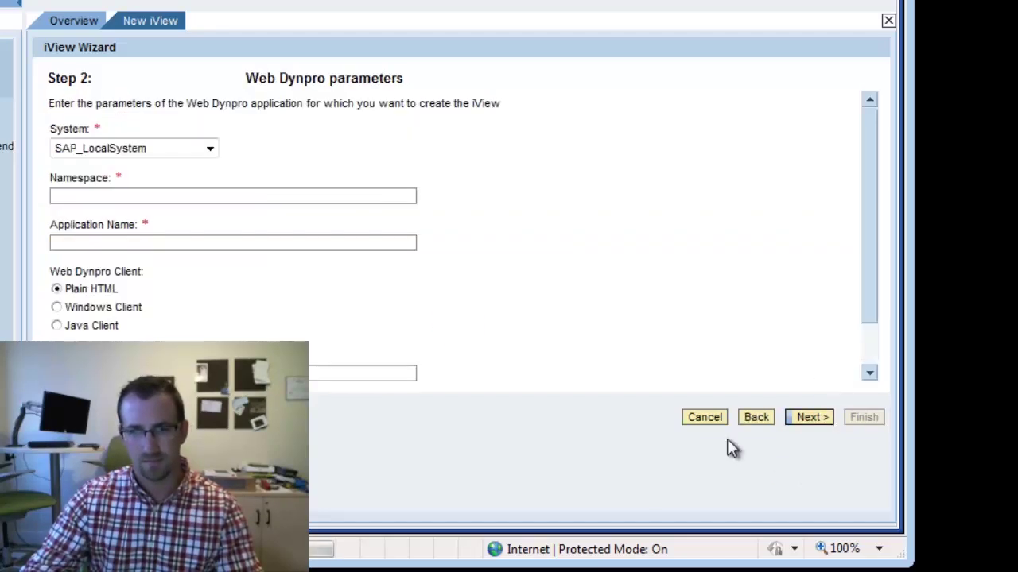
- Choose SAP_ECC_HumanResources as the iView's backend system
{"action": "left_click", "coordinate": [193, 149]}
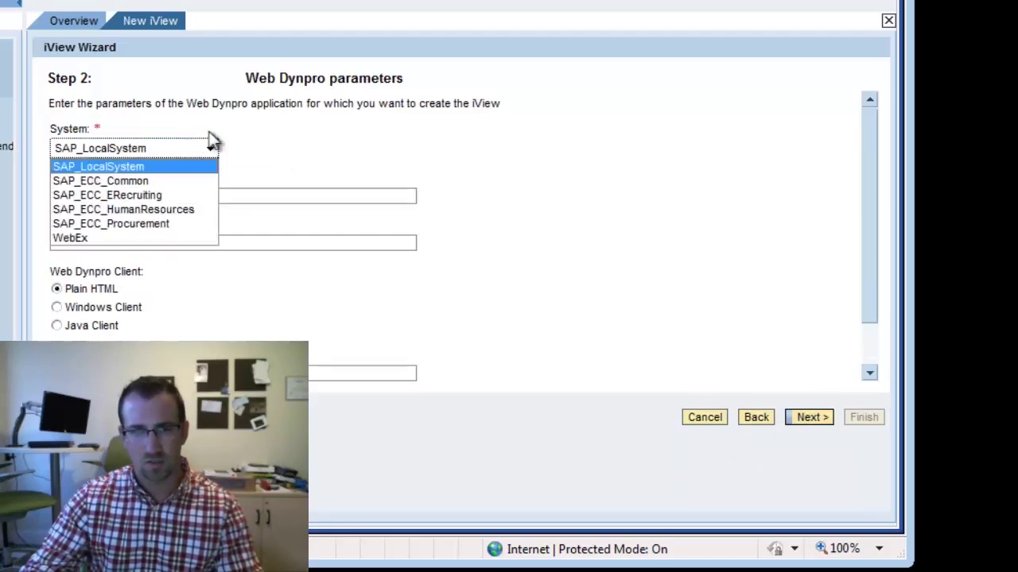
{"action": "left_click", "coordinate": [181, 210]}
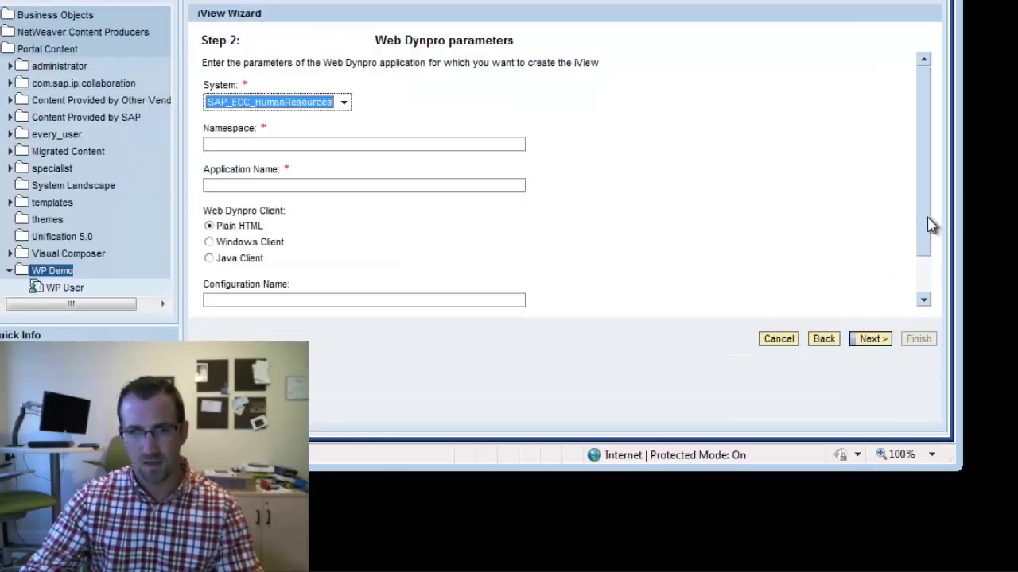
{"action": "left_click_drag", "start_coordinate": [874, 281], "coordinate": [873, 321]}
{"action": "left_click_drag", "start_coordinate": [926, 254], "coordinate": [927, 261]}
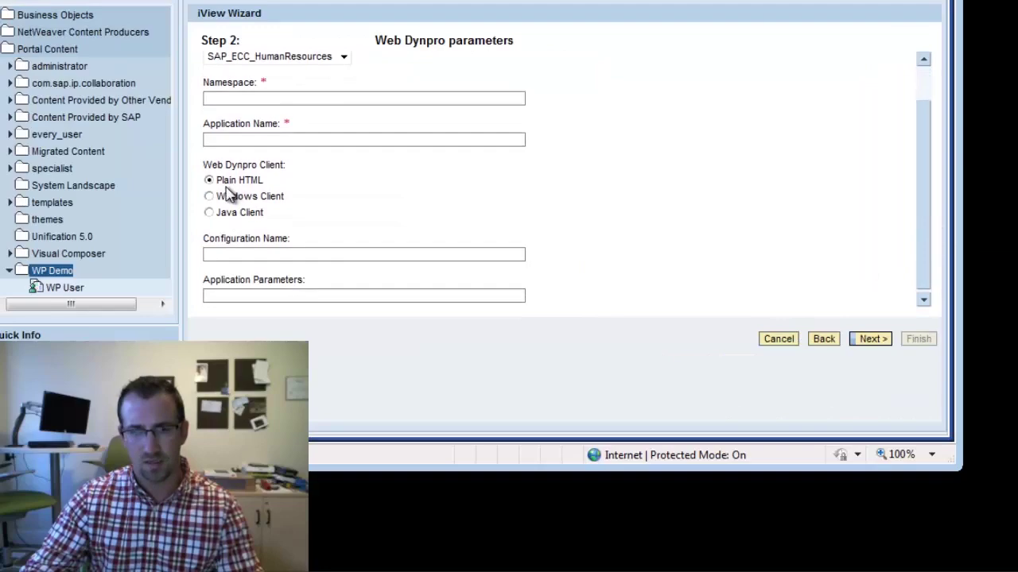
- Paste Z_WP_DEMO as the application name, set namespace sap, and finish the wizard
{"action": "left_click", "coordinate": [371, 141]}
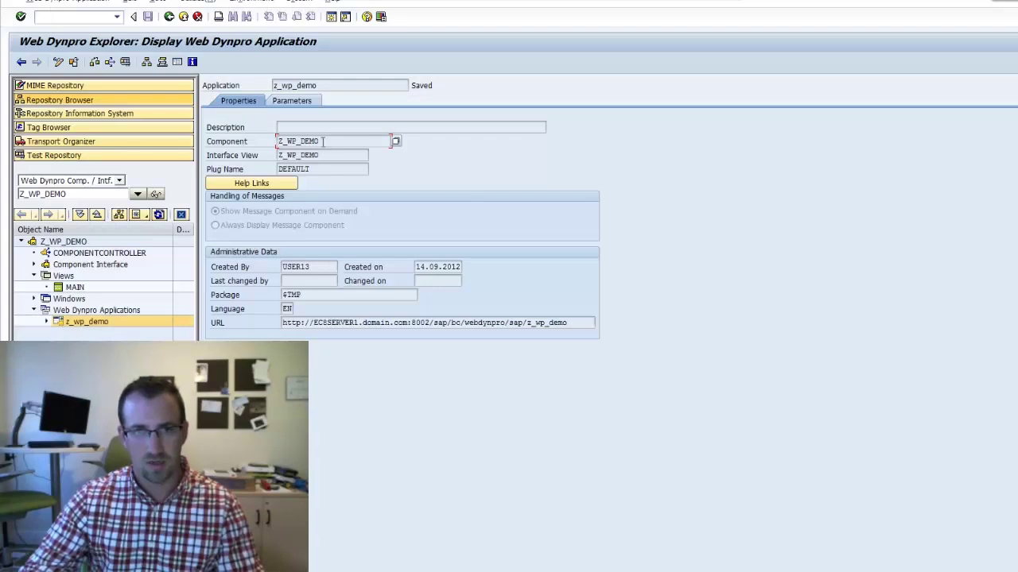
{"action": "double_click", "coordinate": [322, 141]}
{"action": "key", "text": "ctrl+c"}
{"action": "key", "text": "Home"}
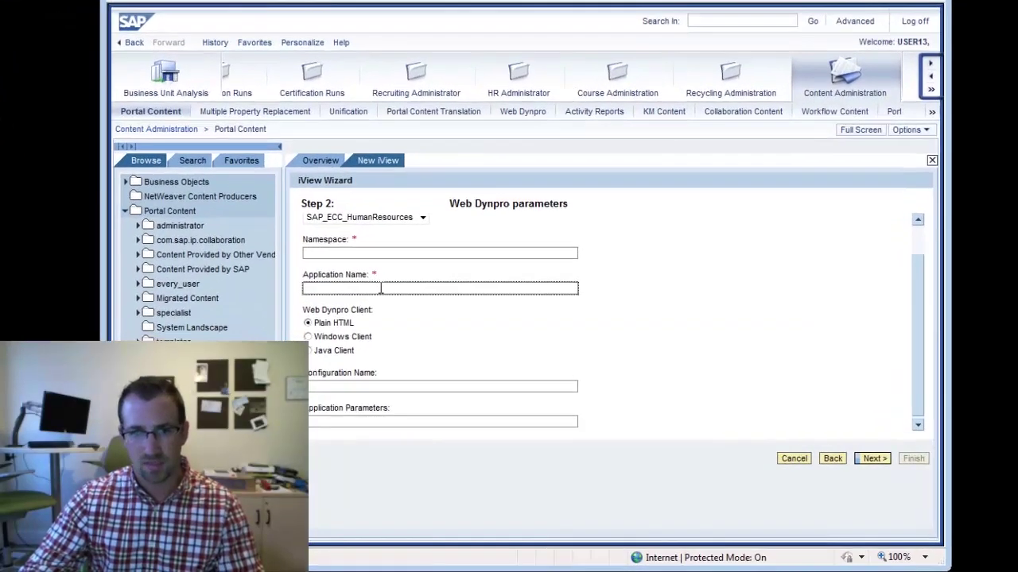
{"action": "key", "text": "ctrl+v"}
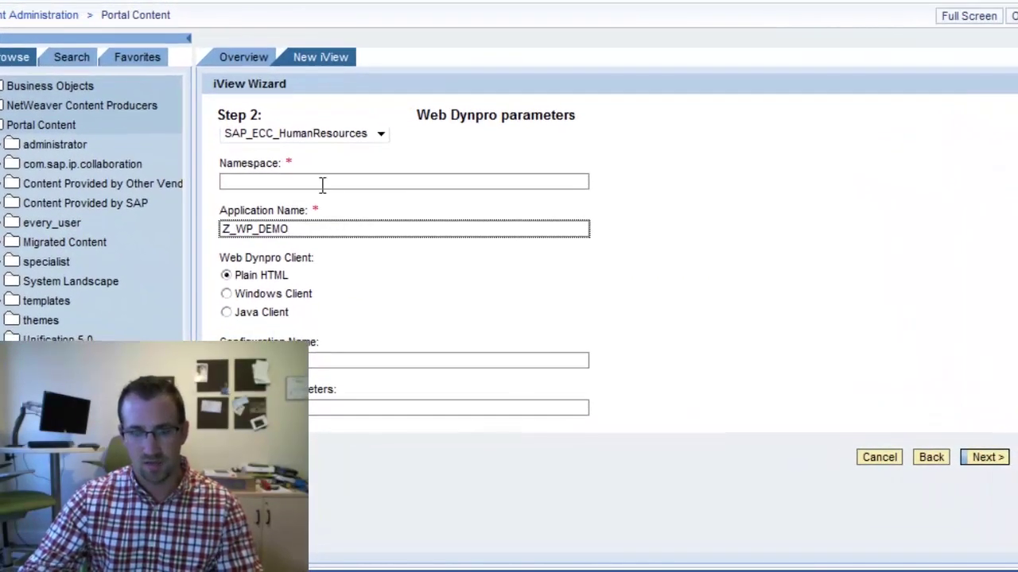
{"action": "left_click", "coordinate": [322, 182]}
{"action": "type", "text": "sap"}
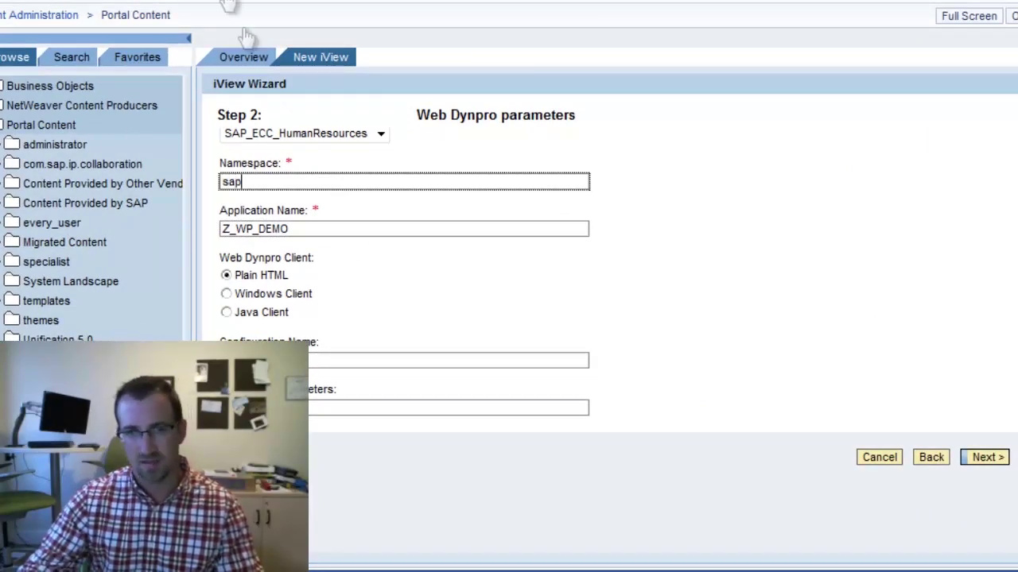
{"action": "left_click", "coordinate": [986, 457]}
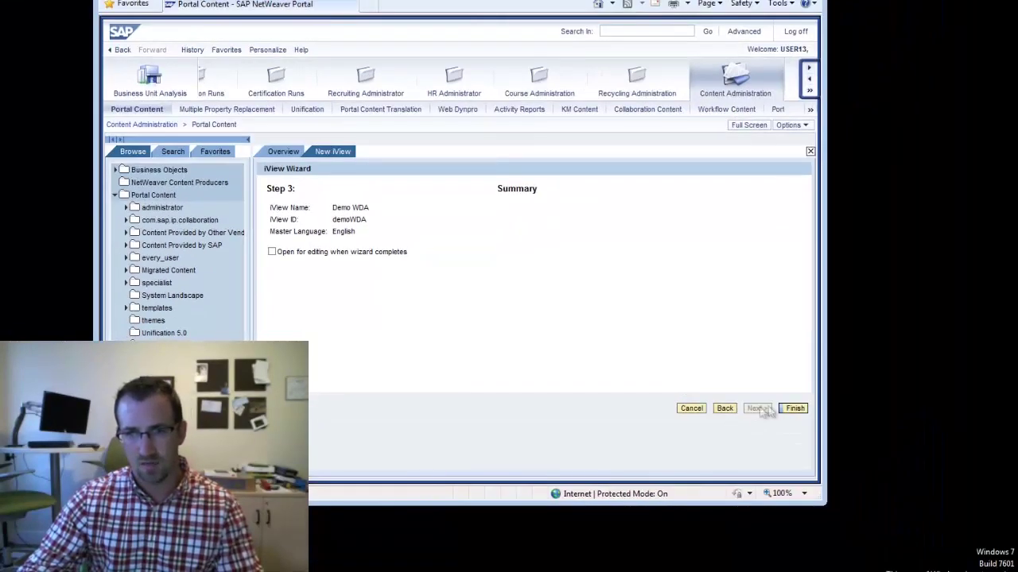
{"action": "left_click", "coordinate": [915, 431]}
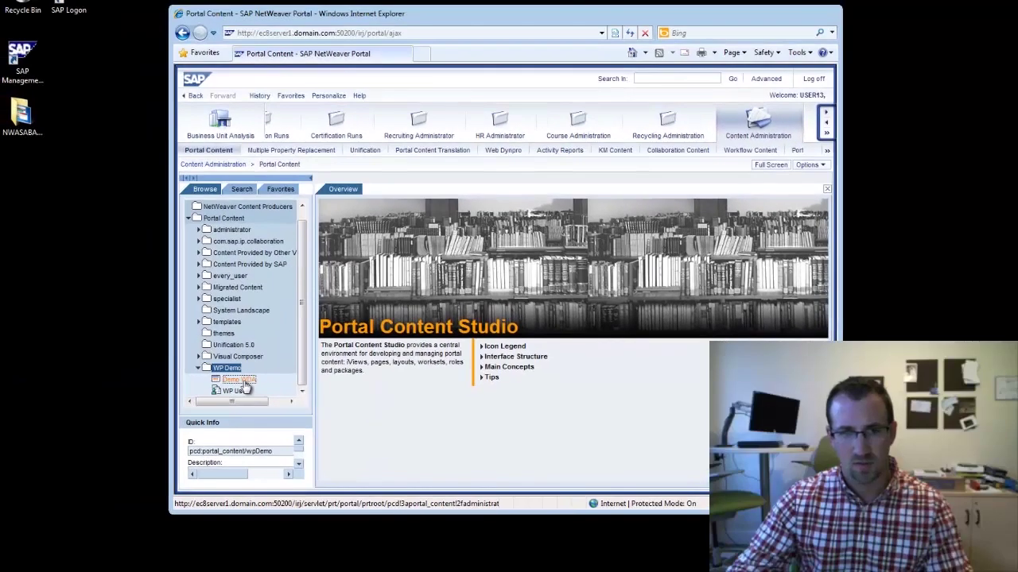
{"action": "right_click", "coordinate": [245, 385]}
{"action": "left_click", "coordinate": [266, 401]}
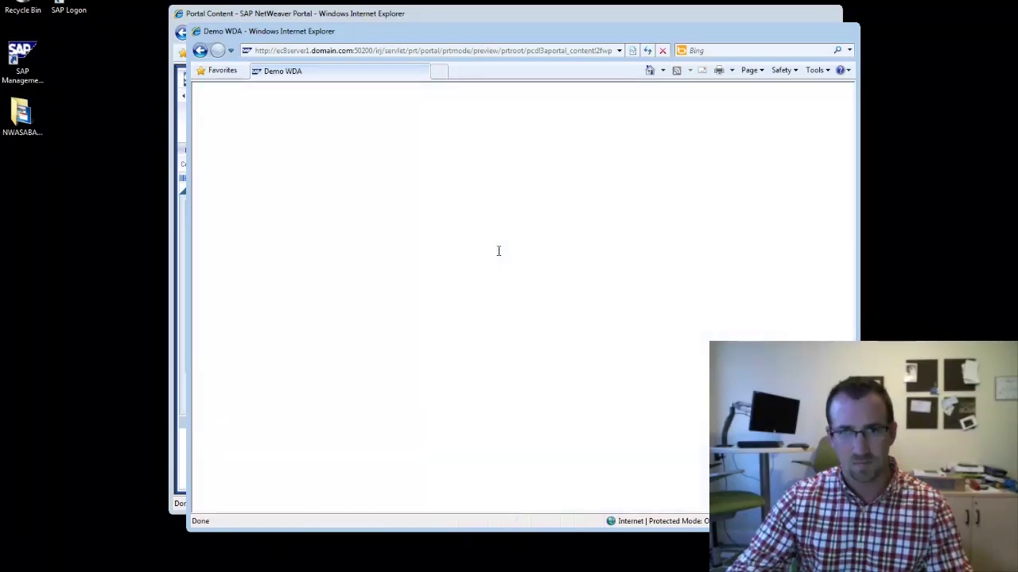
{"action": "left_click_drag", "start_coordinate": [846, 40], "coordinate": [834, 46]}
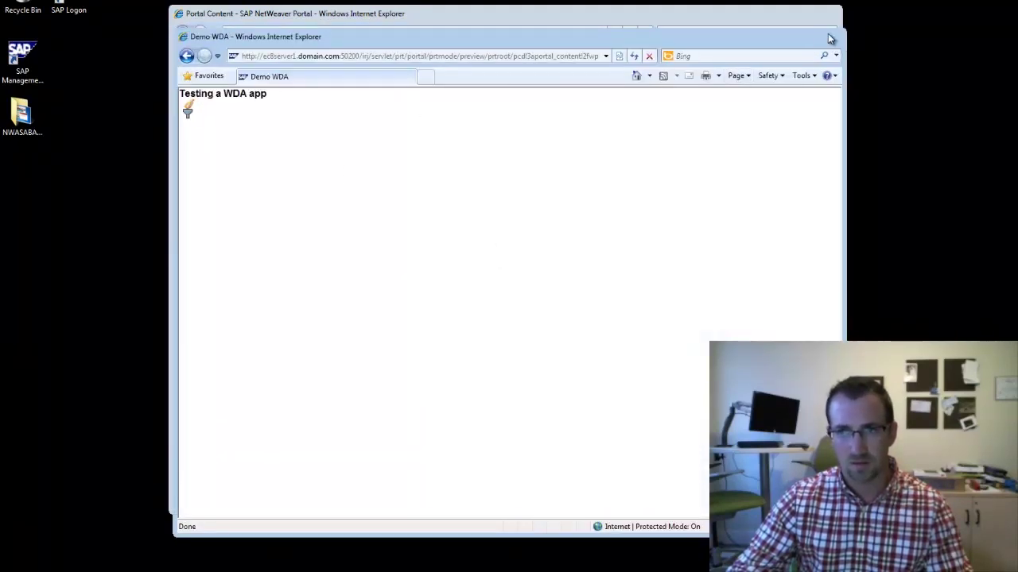
{"action": "left_click", "coordinate": [830, 37]}
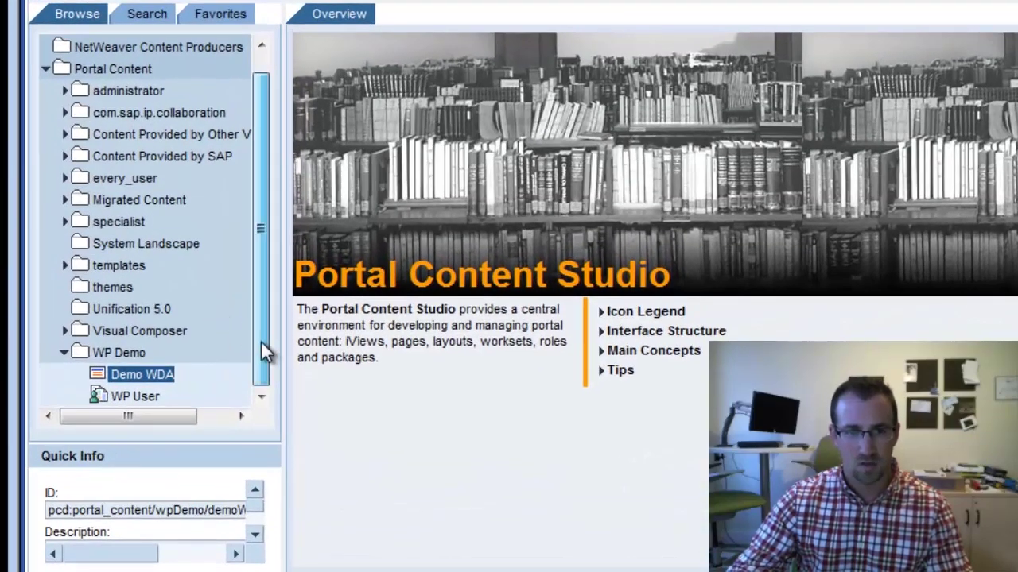
- Open the WP User role in its editor
{"action": "right_click", "coordinate": [153, 381]}
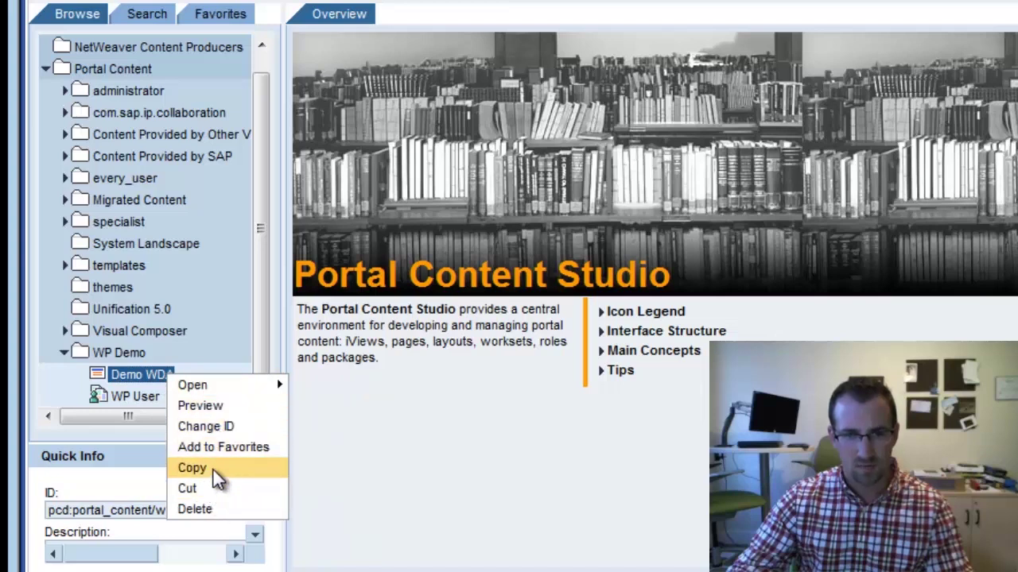
{"action": "left_click", "coordinate": [86, 399]}
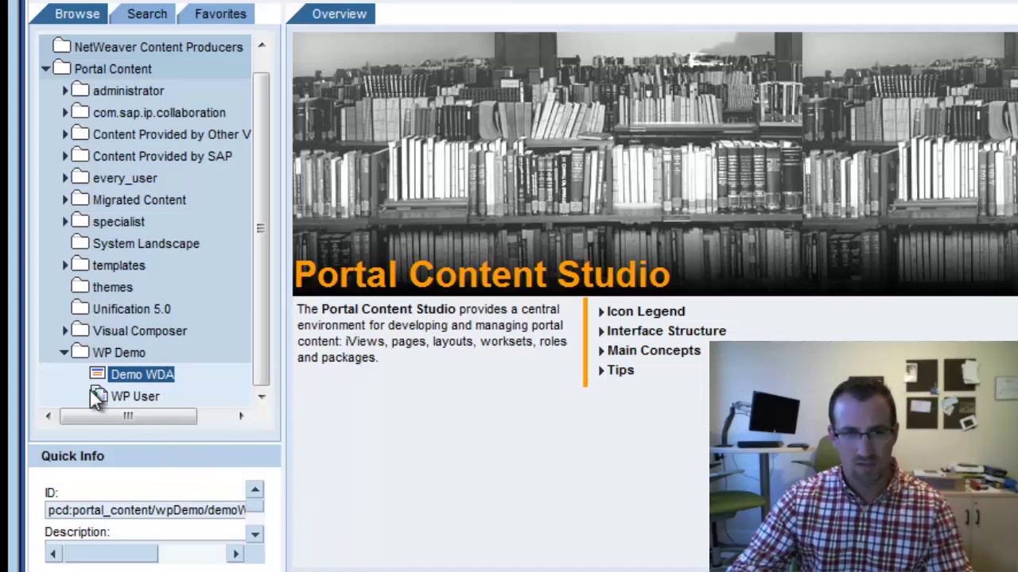
{"action": "left_click", "coordinate": [131, 407]}
{"action": "double_click", "coordinate": [131, 401]}
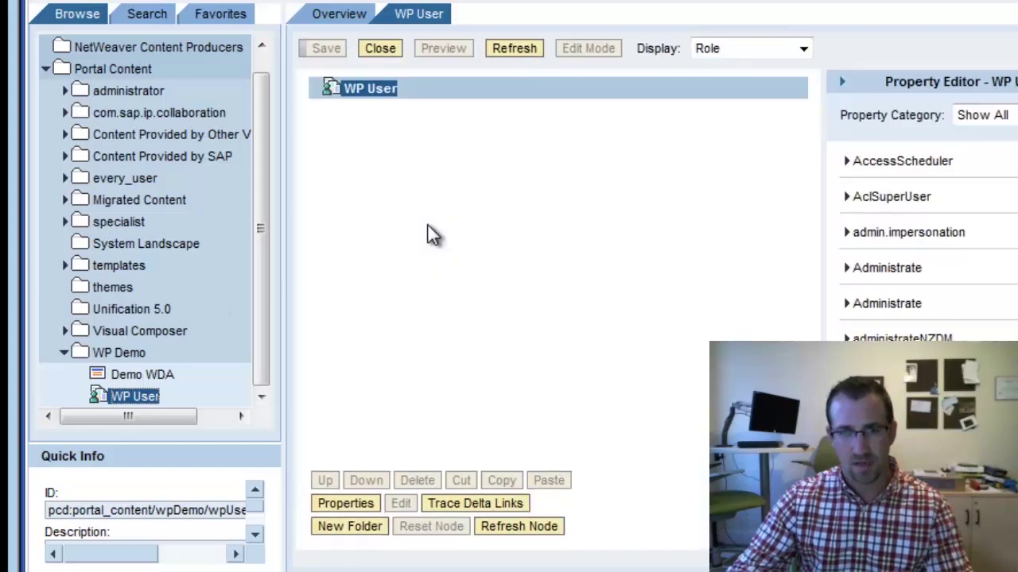
- Add the Demo WDA iView to WP User as a copy, then close the role editor
{"action": "right_click", "coordinate": [148, 380]}
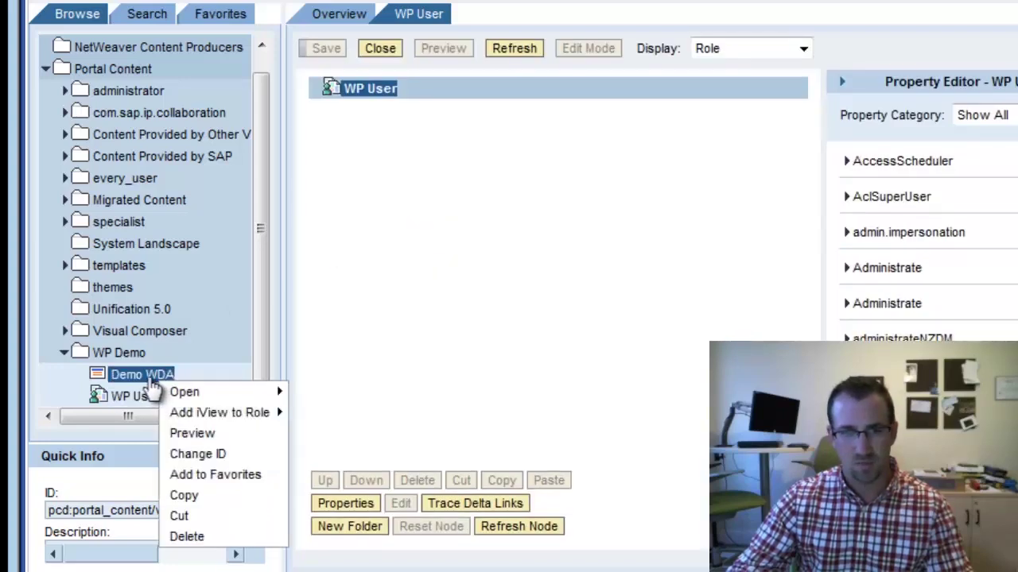
{"action": "mouse_move", "coordinate": [205, 417]}
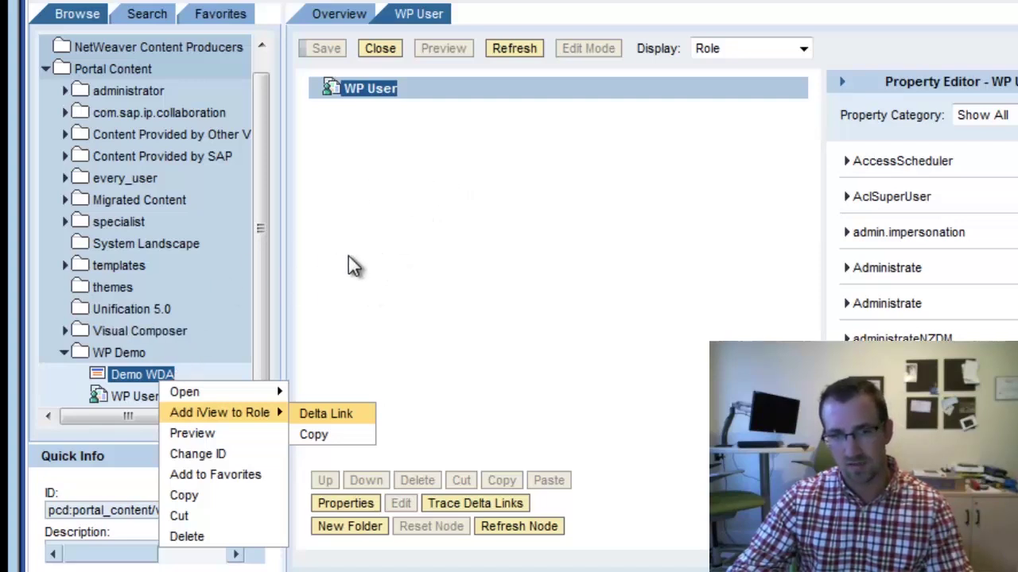
{"action": "mouse_move", "coordinate": [199, 392]}
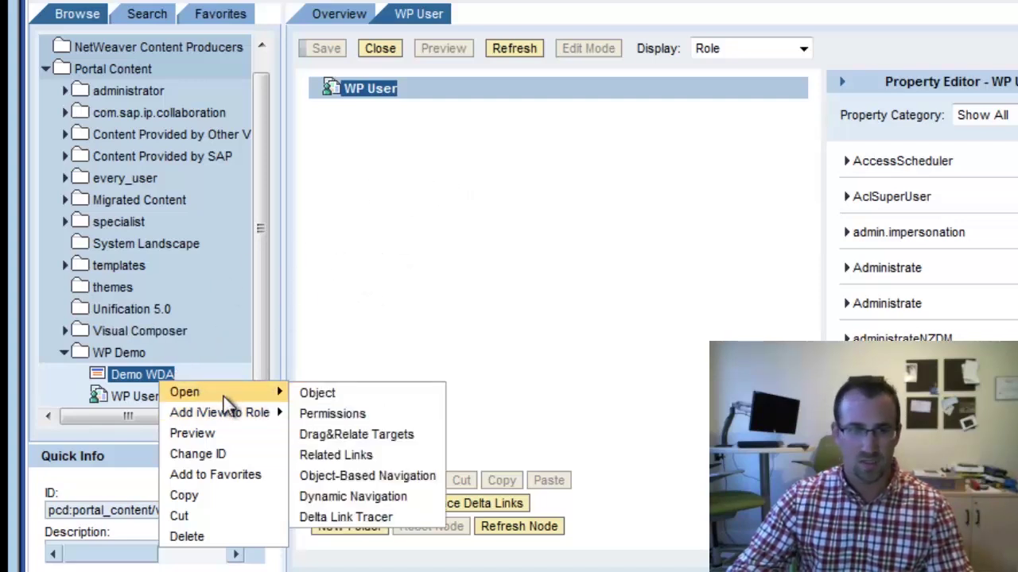
{"action": "mouse_move", "coordinate": [267, 414]}
{"action": "left_click", "coordinate": [312, 436]}
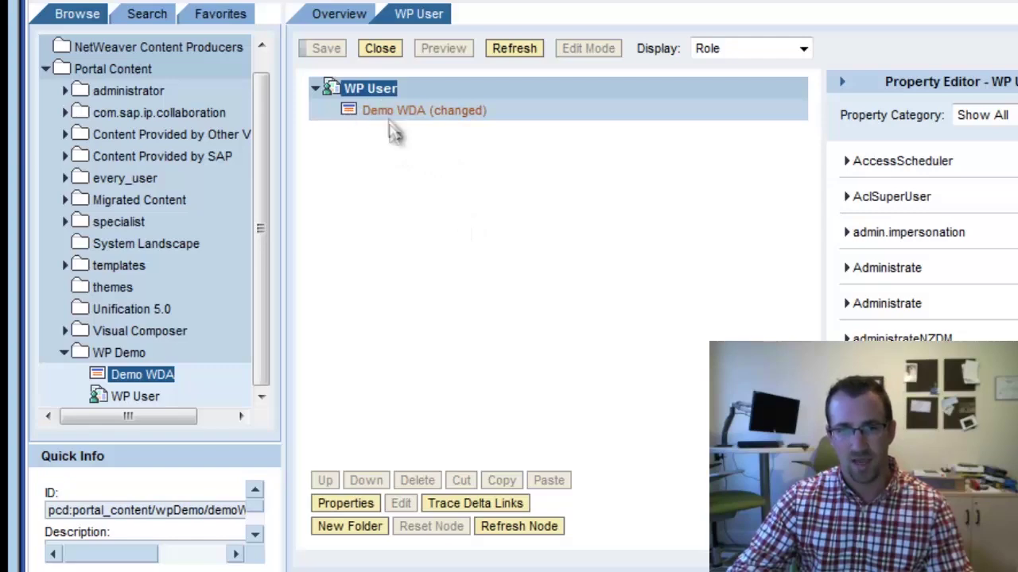
{"action": "left_click", "coordinate": [386, 54]}
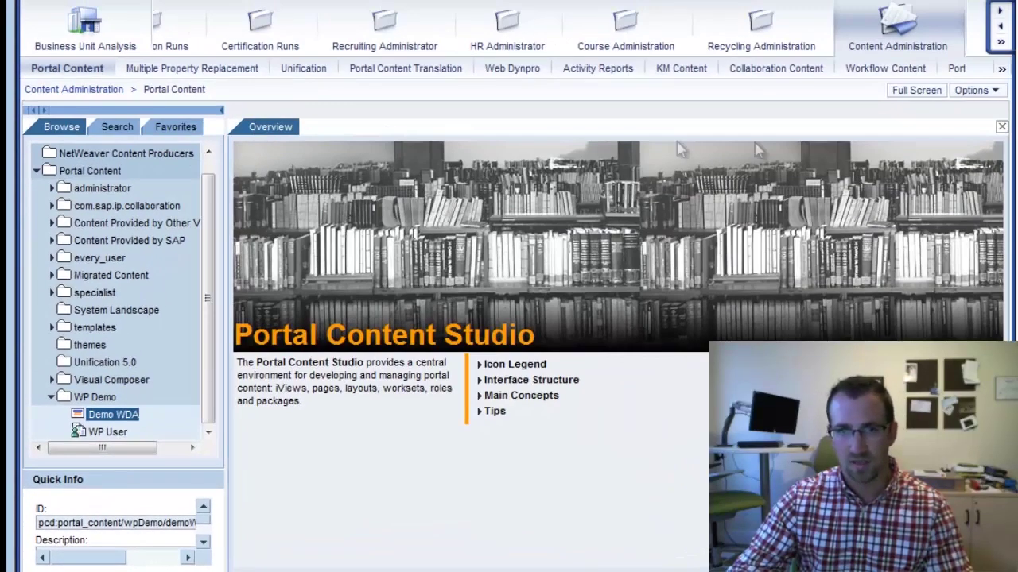
- Switch the portal's top-level navigation to the WP User role
{"action": "left_click", "coordinate": [1002, 43]}
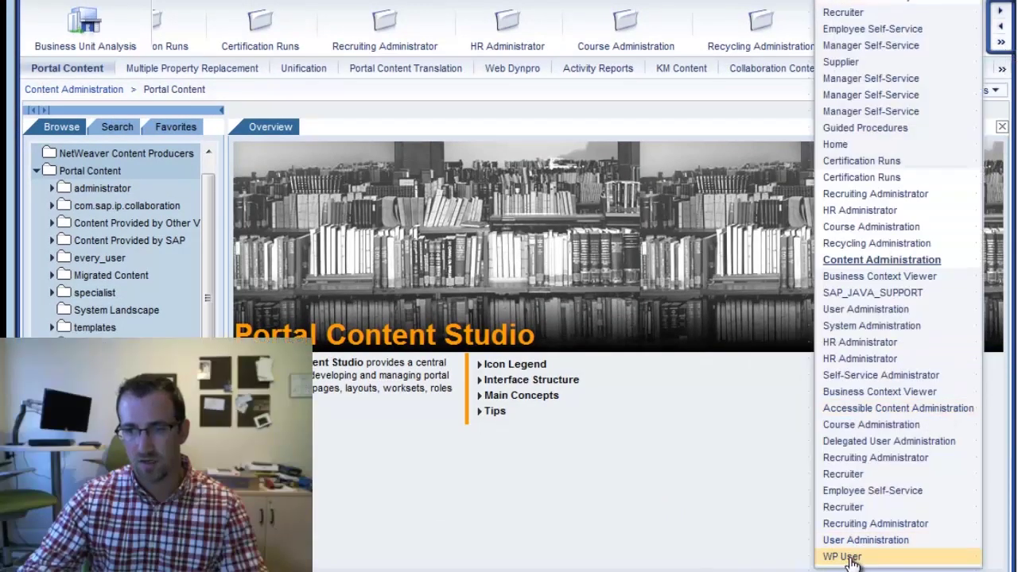
{"action": "left_click", "coordinate": [844, 557]}
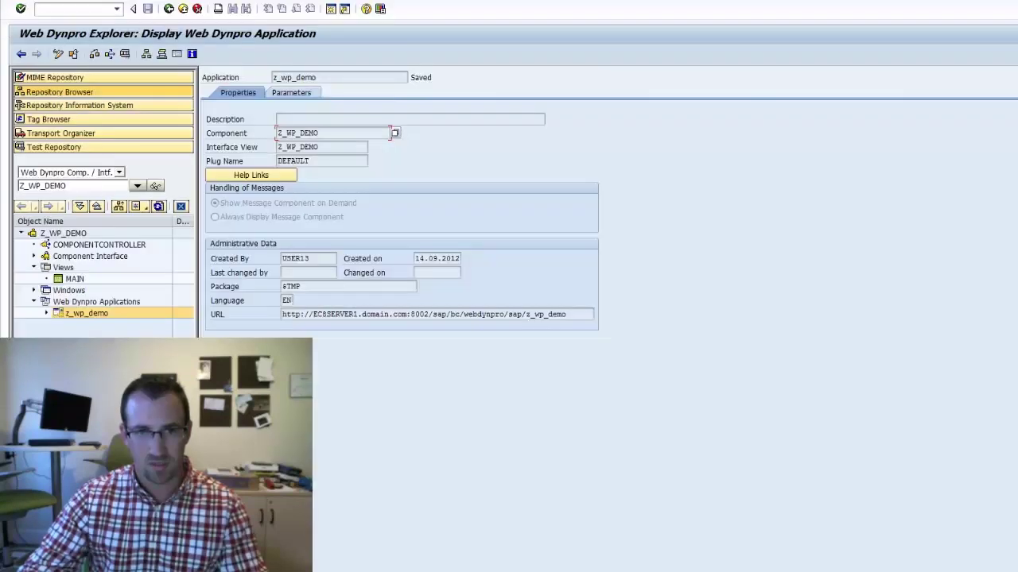
- Compare the MAIN view layout in SAP GUI with the Demo WDA page in the portal
{"action": "left_click", "coordinate": [73, 279]}
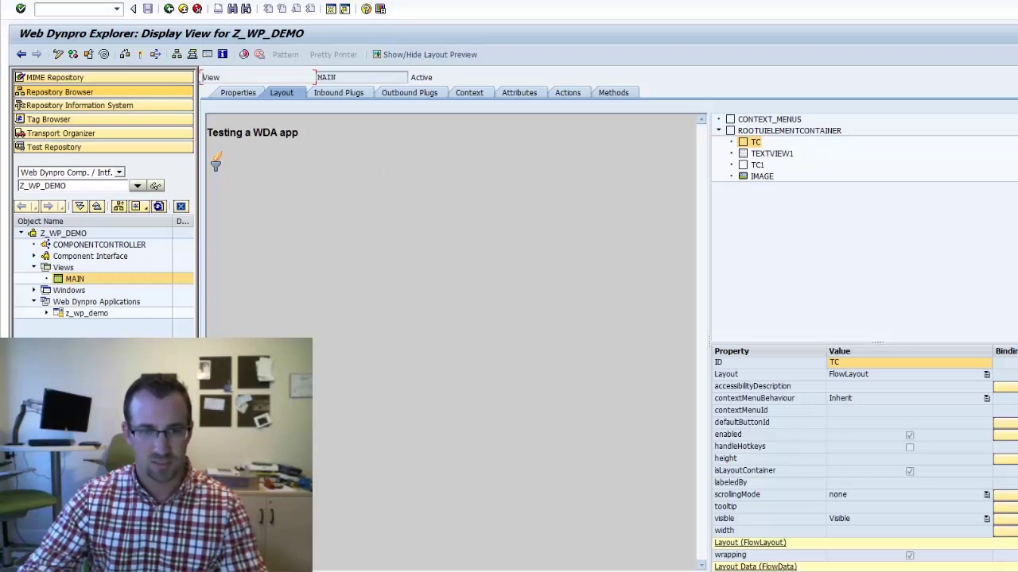
{"action": "key", "text": "alt+Tab"}
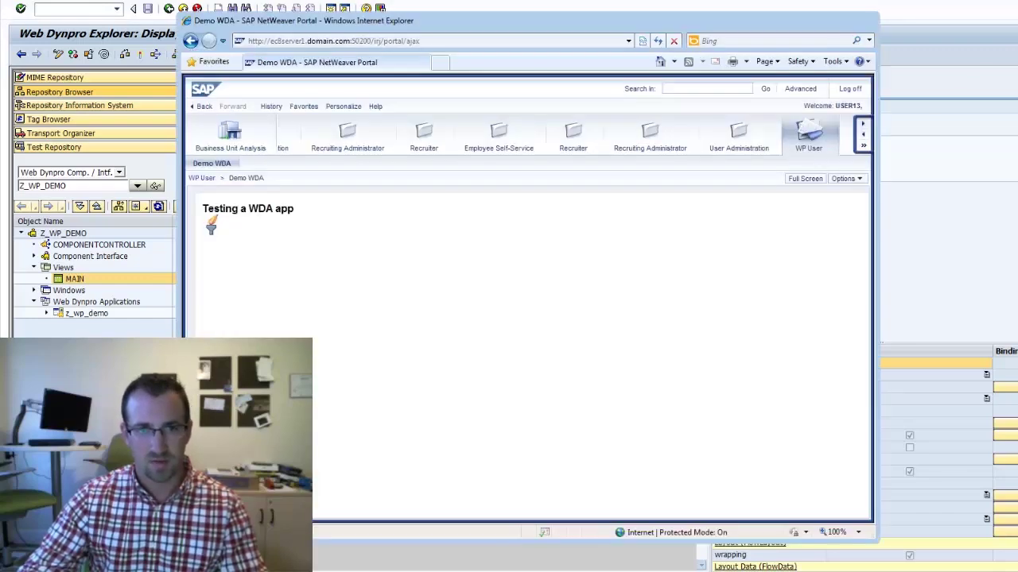